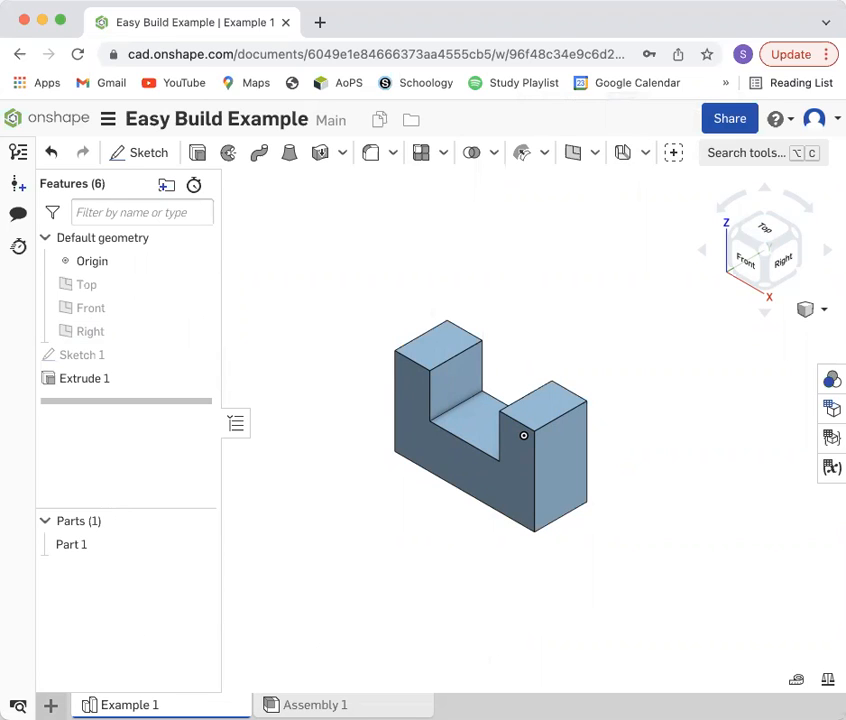
Create a new Part Studio in the document and name it Project 1
{"action": "left_click", "coordinate": [50, 705]}
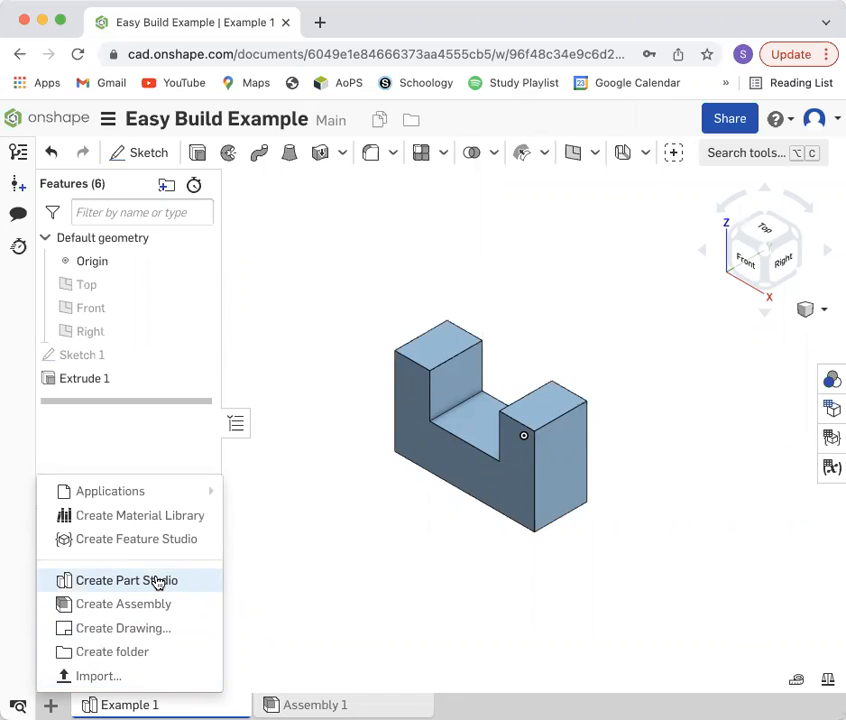
{"action": "left_click", "coordinate": [89, 589]}
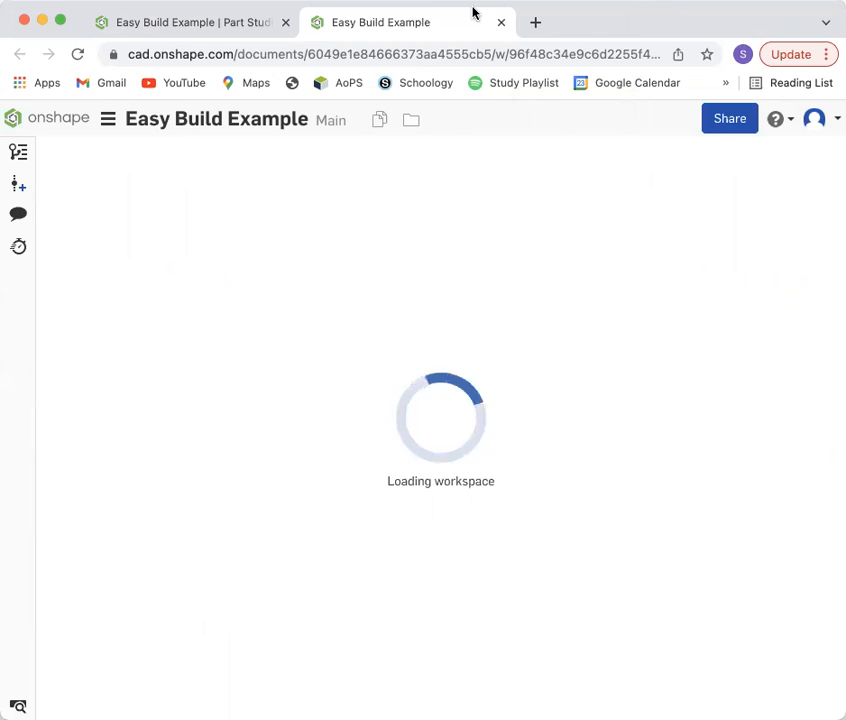
{"action": "left_click", "coordinate": [502, 21]}
{"action": "left_click", "coordinate": [354, 557]}
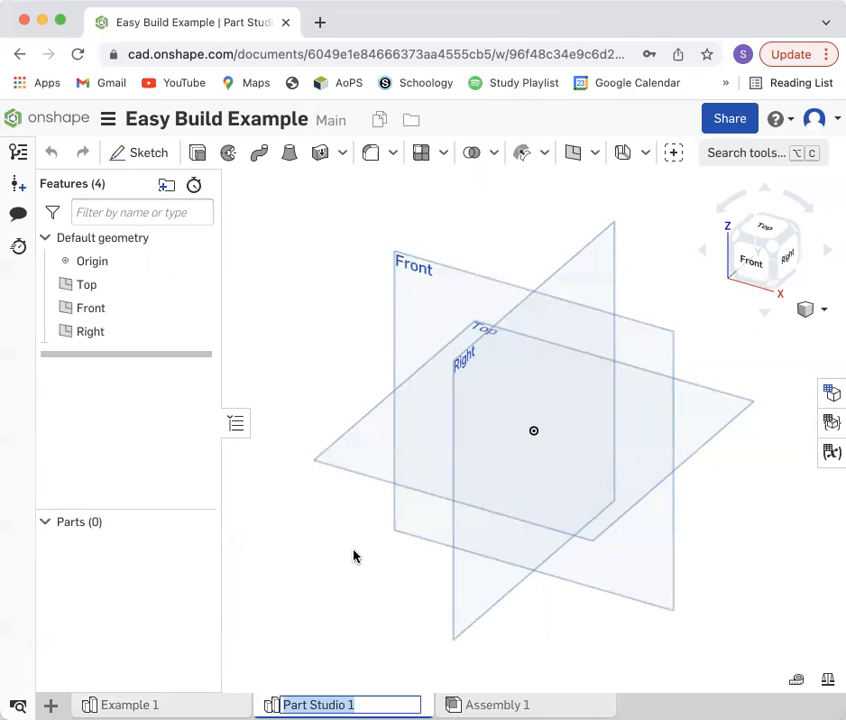
{"action": "left_click", "coordinate": [368, 704]}
{"action": "key", "text": "BackSpace"}
{"action": "key", "text": "BackSpace"}
{"action": "key", "text": "BackSpace"}
{"action": "key", "text": "BackSpace"}
{"action": "key", "text": "BackSpace"}
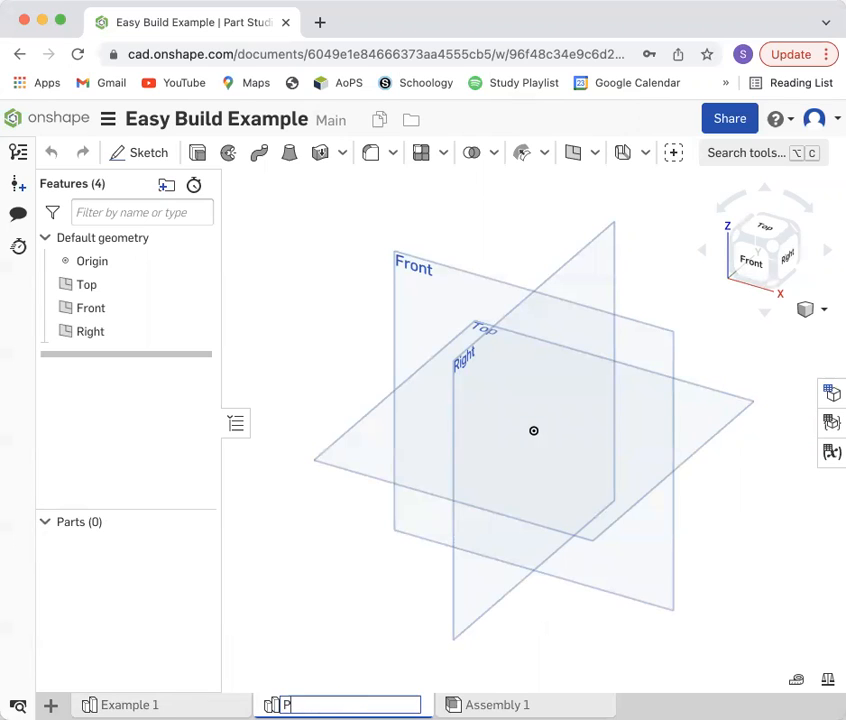
{"action": "key", "text": "Return"}
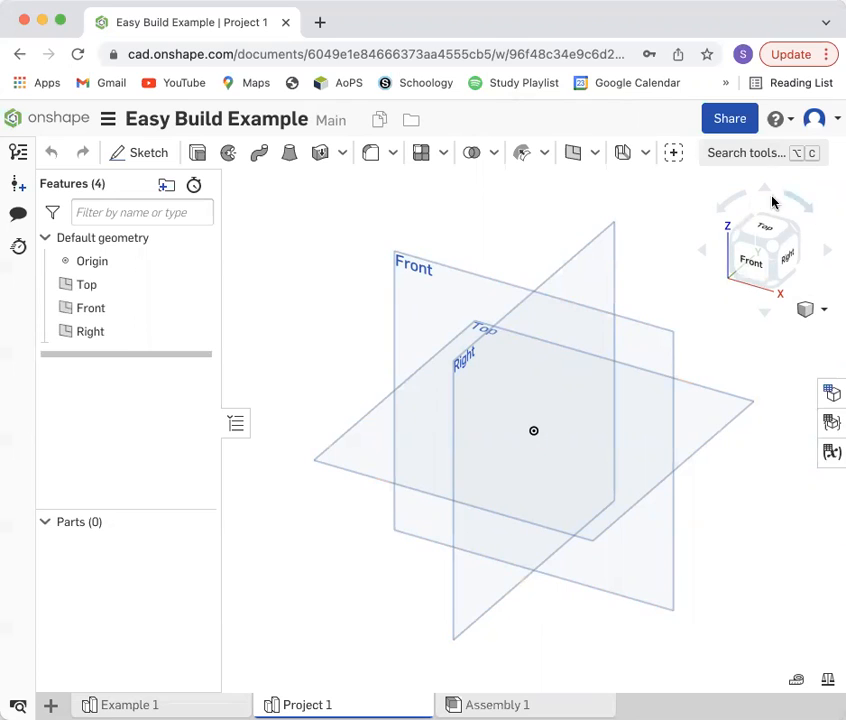
Start a new sketch on the Front plane, viewed straight from the front
{"action": "left_click", "coordinate": [752, 268]}
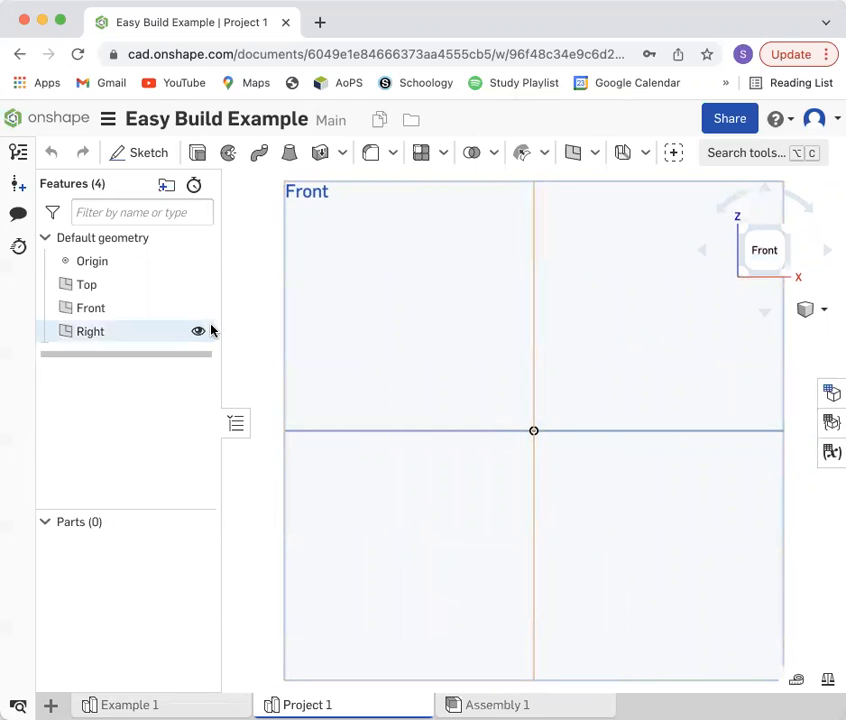
{"action": "left_click", "coordinate": [143, 165]}
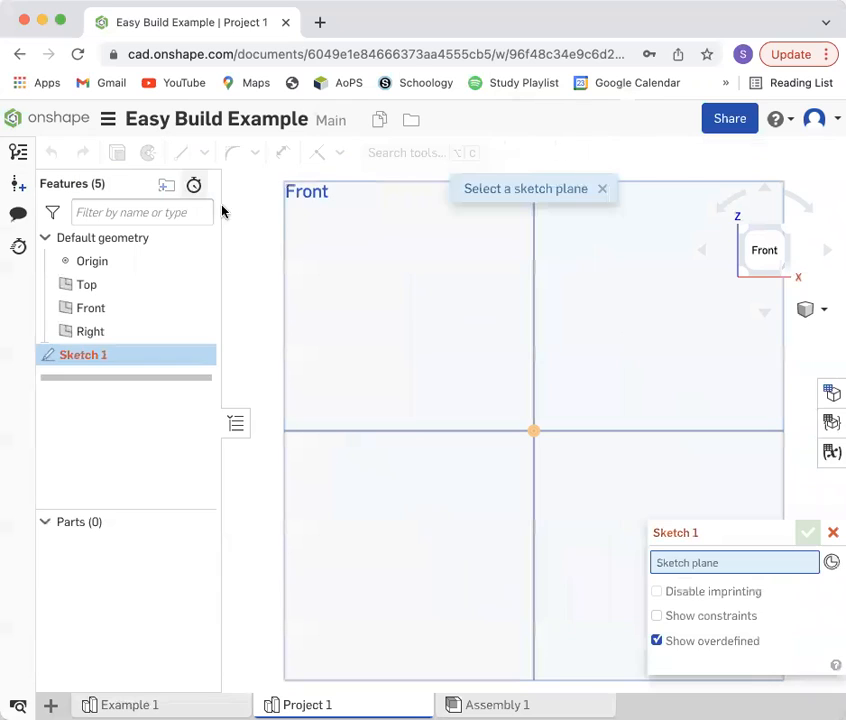
{"action": "left_click", "coordinate": [350, 275]}
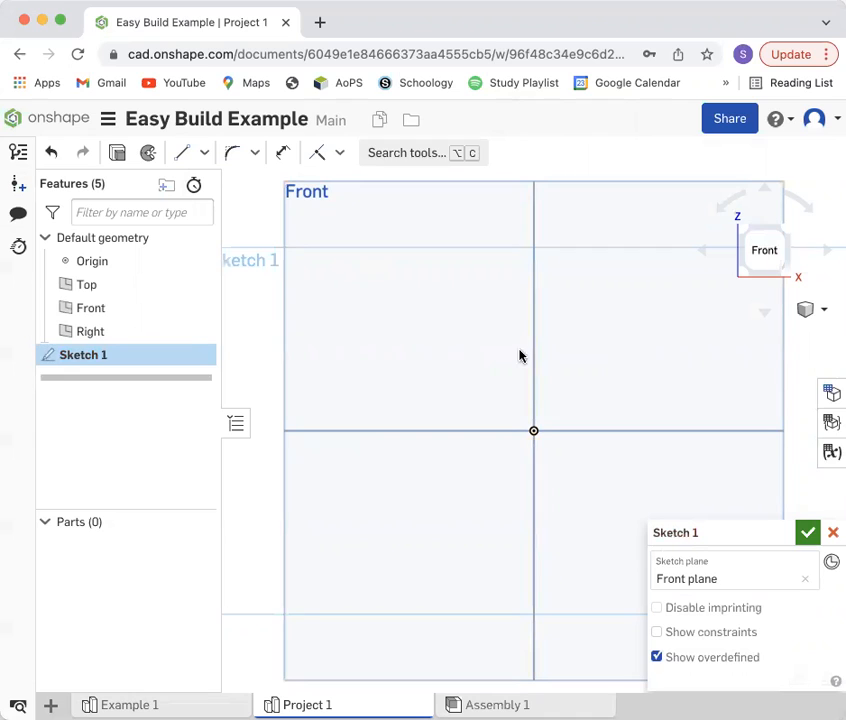
Sketch a closed U-shaped profile with lines around the origin, about 102 mm wide and 55 mm high, with a notch about 37 mm deep
{"action": "left_click", "coordinate": [186, 156]}
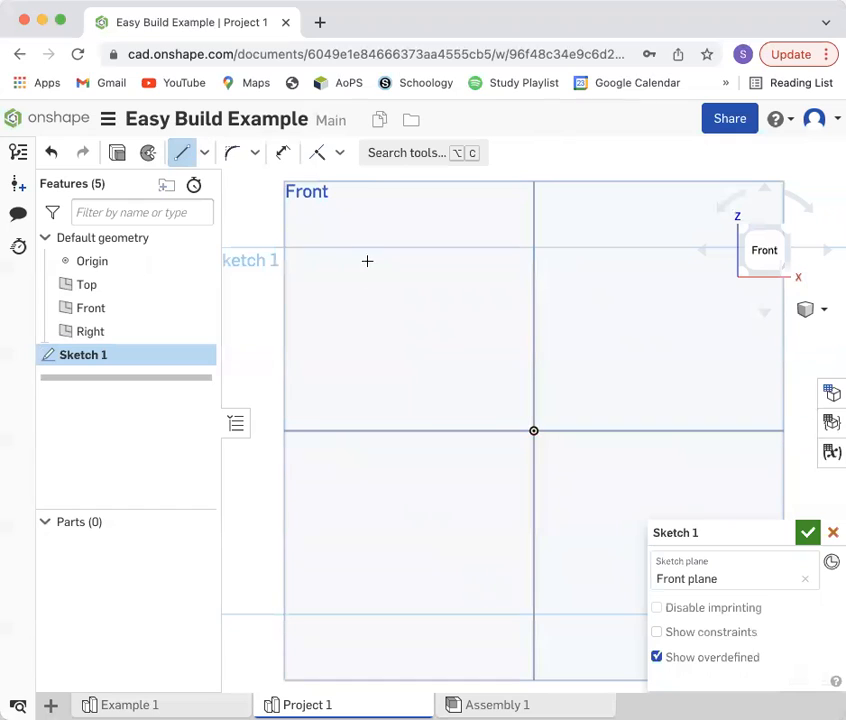
{"action": "left_click", "coordinate": [349, 290]}
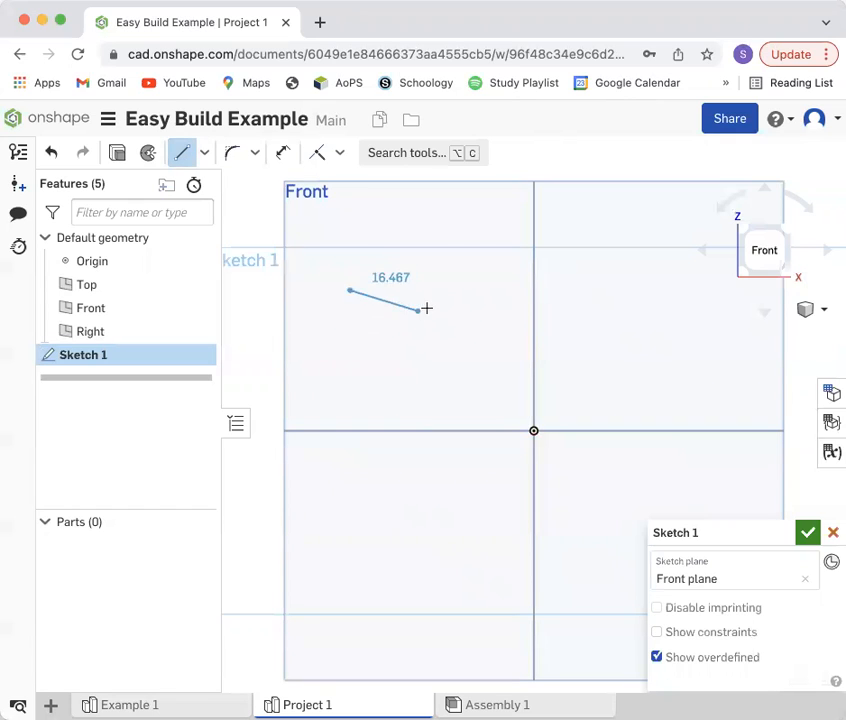
{"action": "left_click", "coordinate": [465, 290]}
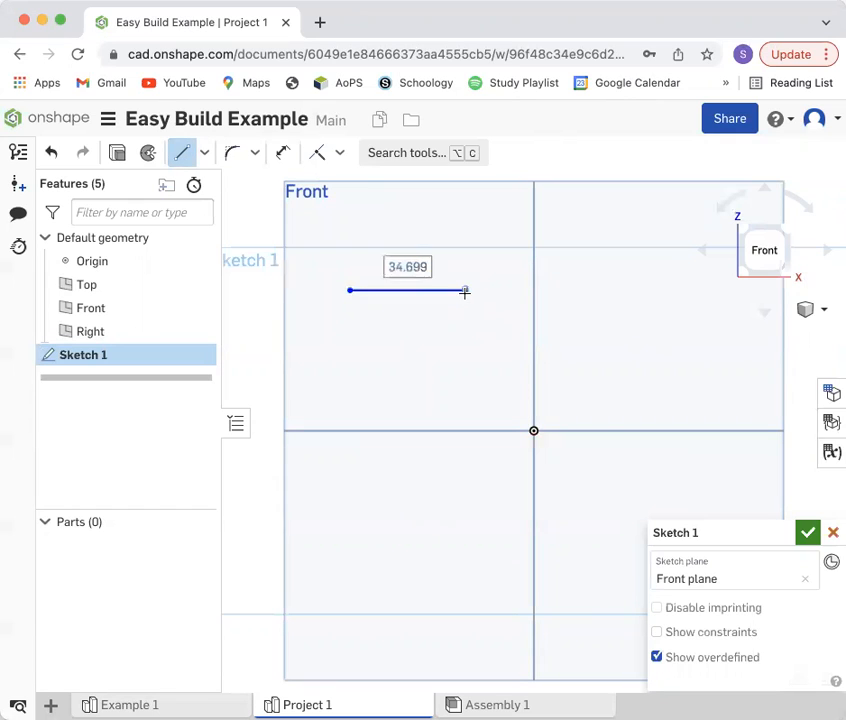
{"action": "left_click", "coordinate": [466, 413]}
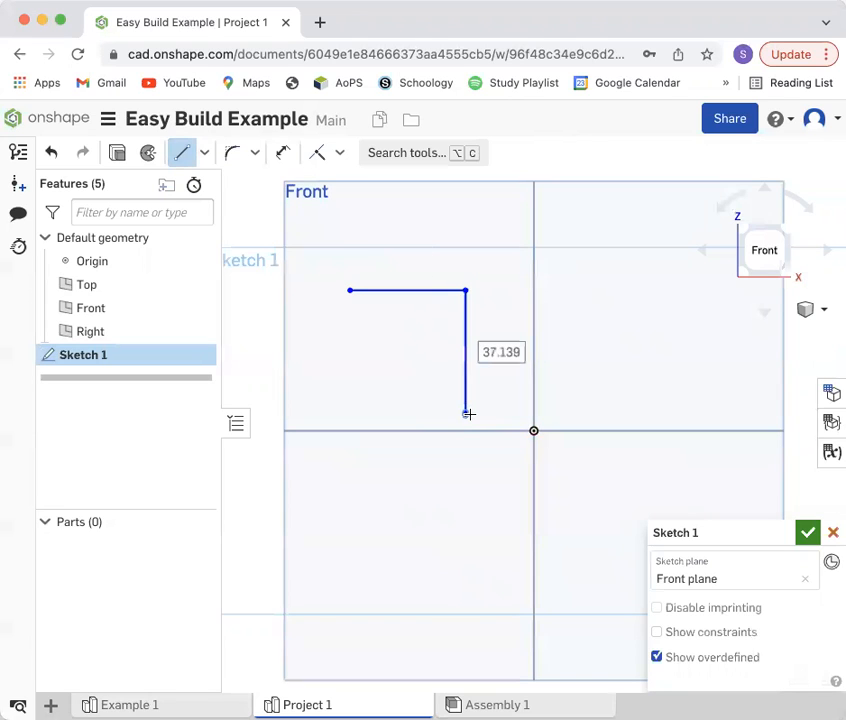
{"action": "left_click", "coordinate": [598, 414]}
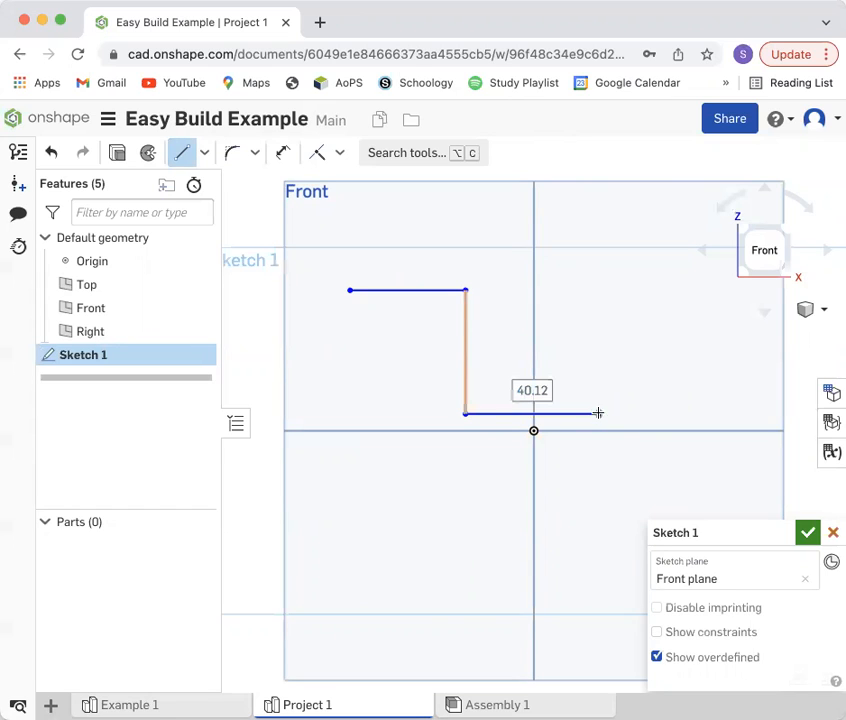
{"action": "left_click", "coordinate": [598, 290]}
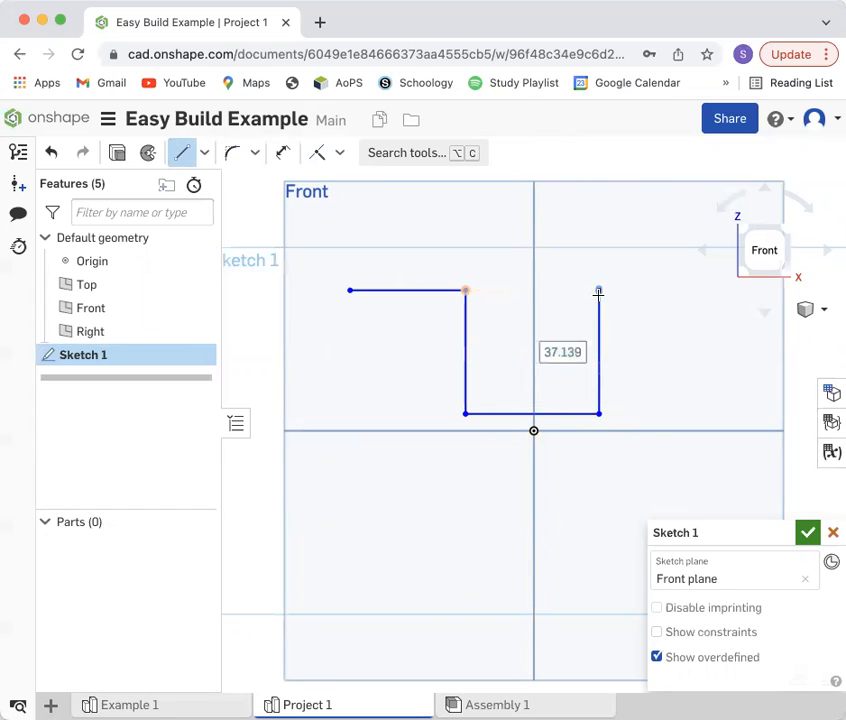
{"action": "left_click", "coordinate": [674, 289]}
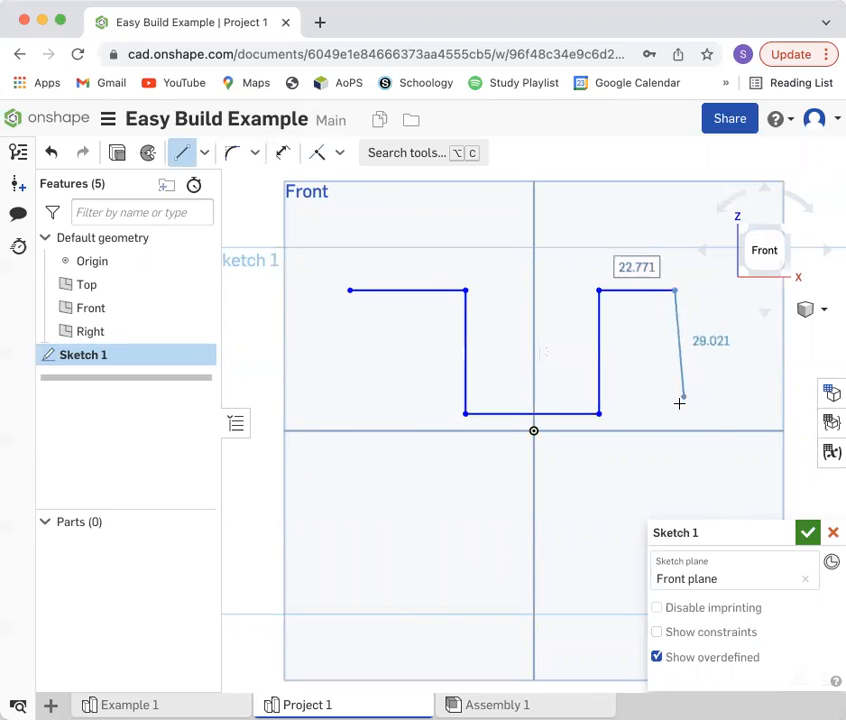
{"action": "left_click", "coordinate": [676, 473]}
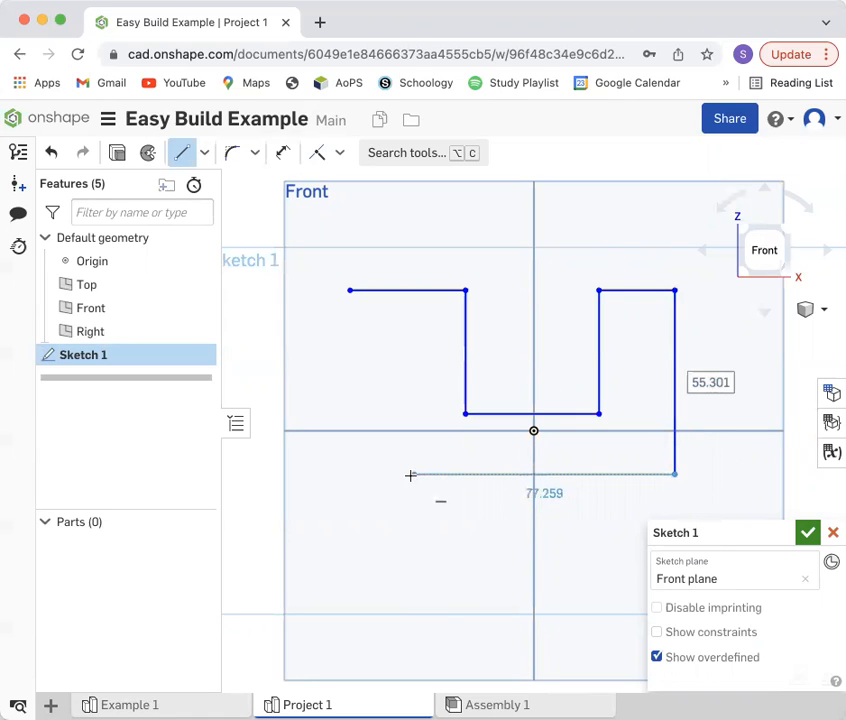
{"action": "left_click", "coordinate": [333, 475]}
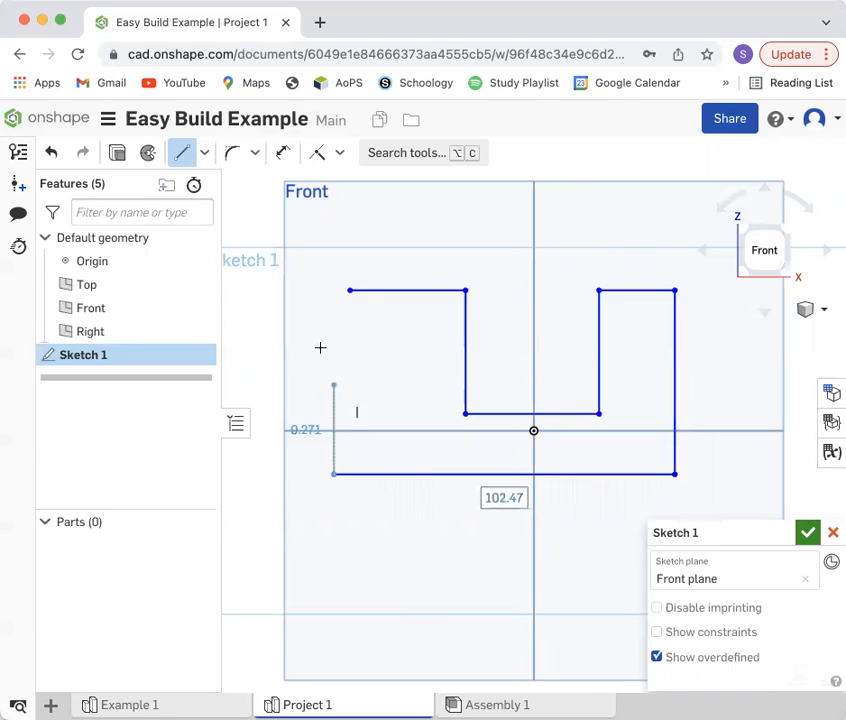
{"action": "left_click", "coordinate": [332, 290]}
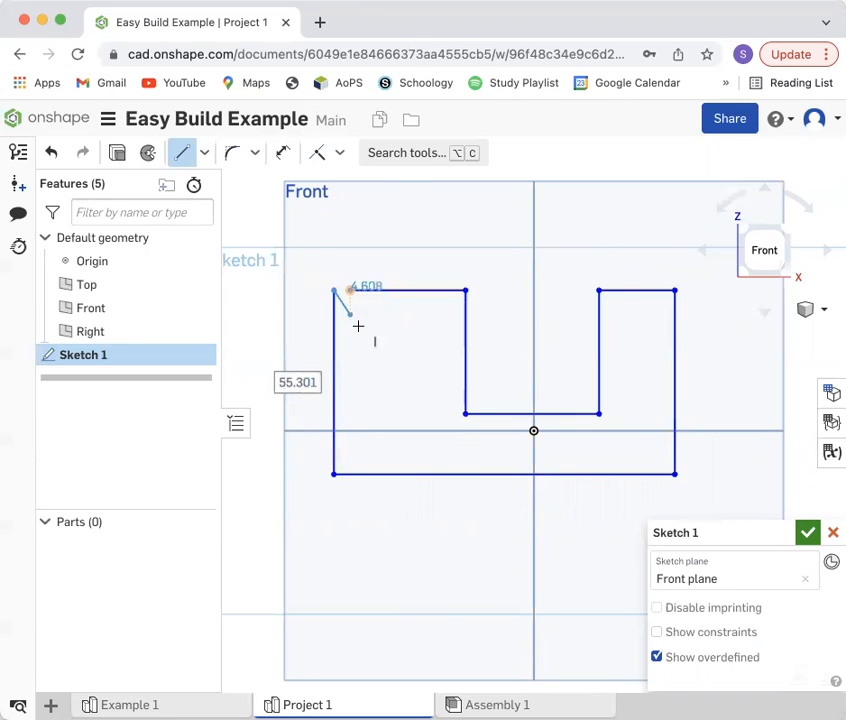
{"action": "key", "text": "Escape"}
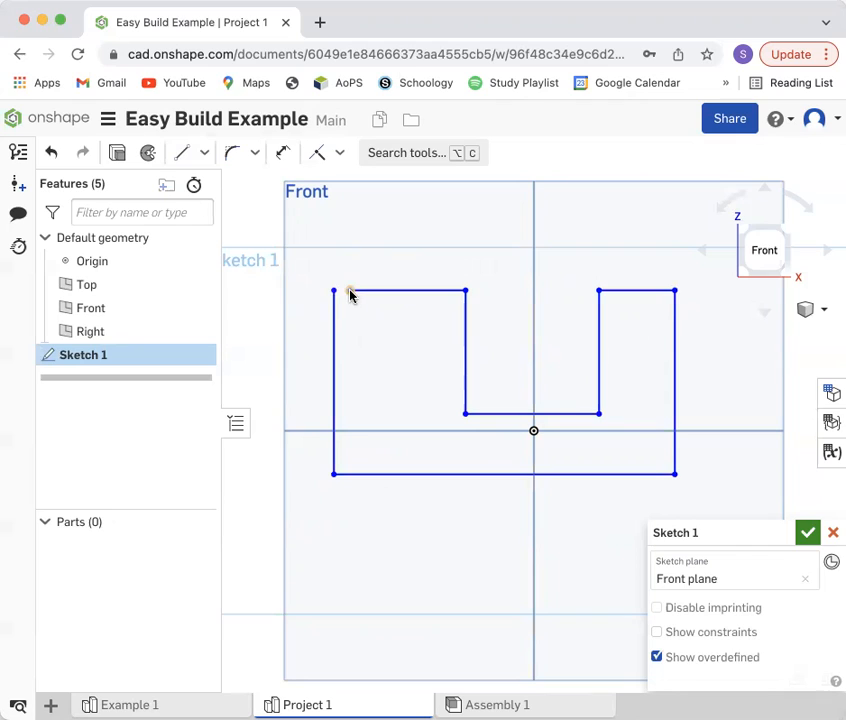
{"action": "left_click_drag", "start_coordinate": [350, 292], "coordinate": [334, 291]}
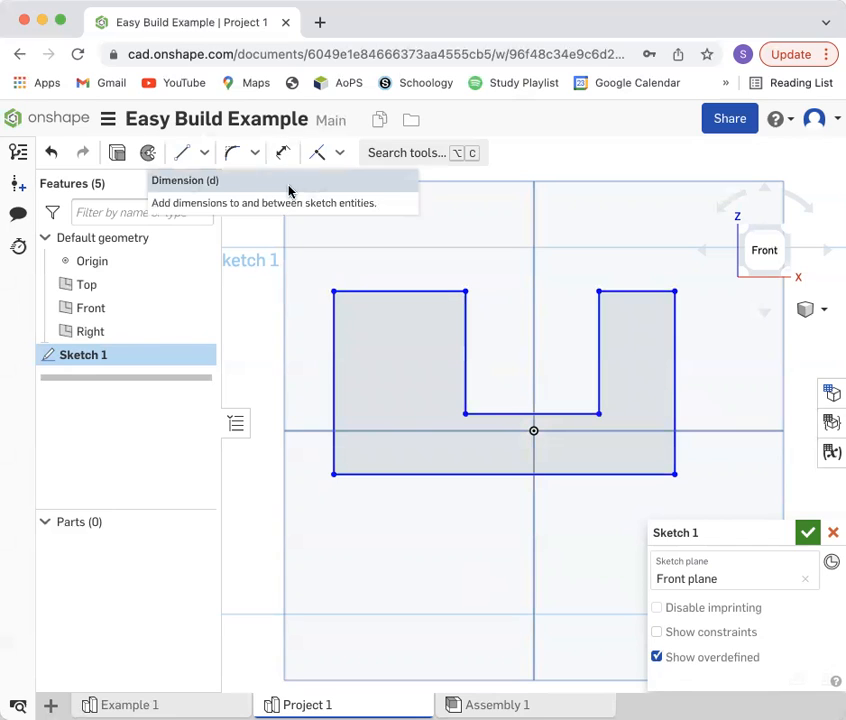
Dimension the profile's bottom edge to 101.6 mm
{"action": "left_click", "coordinate": [285, 151]}
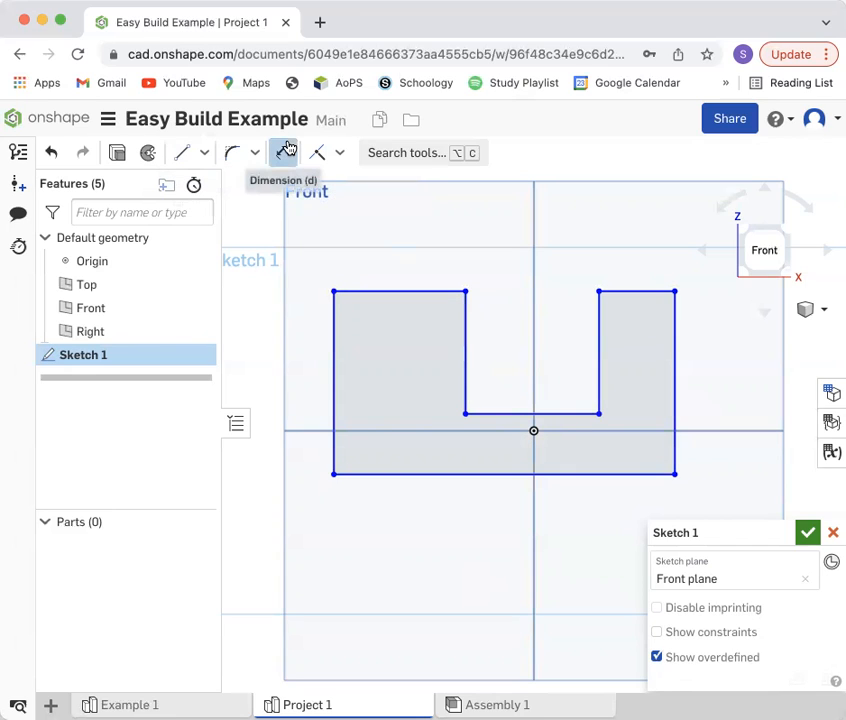
{"action": "left_click", "coordinate": [475, 476]}
{"action": "left_click", "coordinate": [480, 513]}
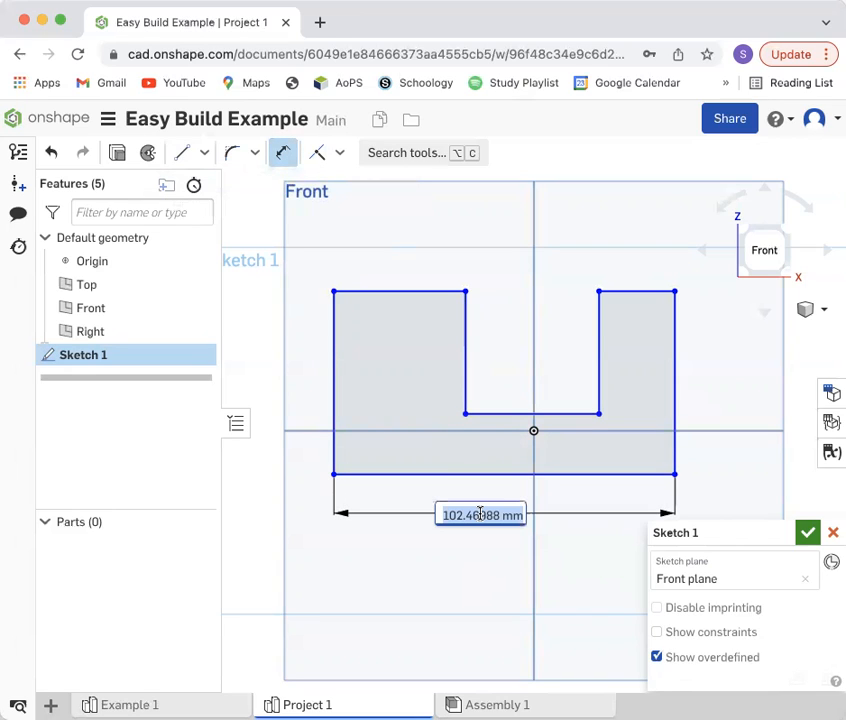
{"action": "type", "text": "101.6"}
{"action": "key", "text": "Return"}
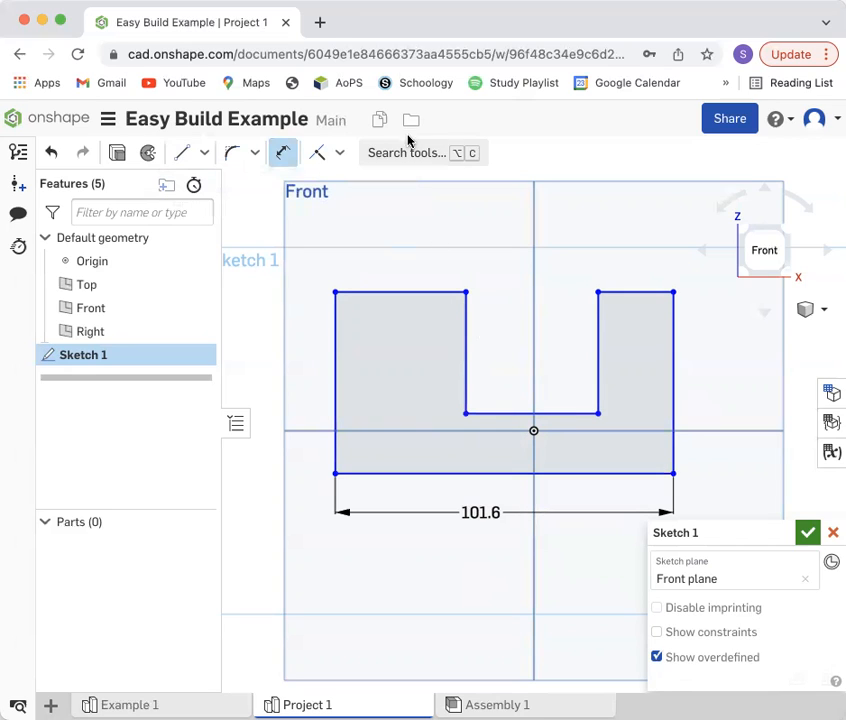
Apply an Equal constraint to the top edges of the profile's two upright arms
{"action": "left_click", "coordinate": [340, 154]}
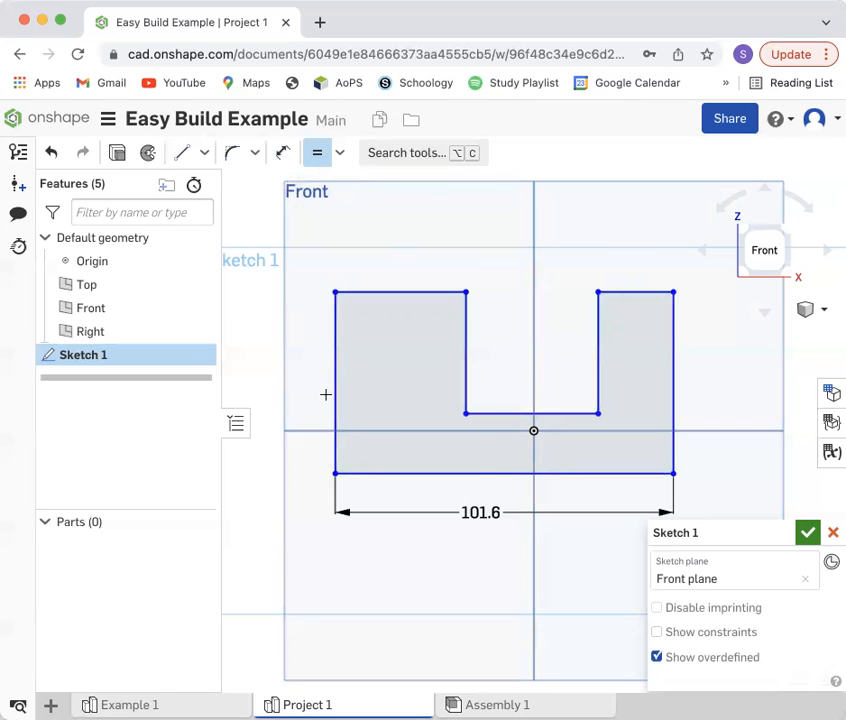
{"action": "left_click", "coordinate": [423, 294]}
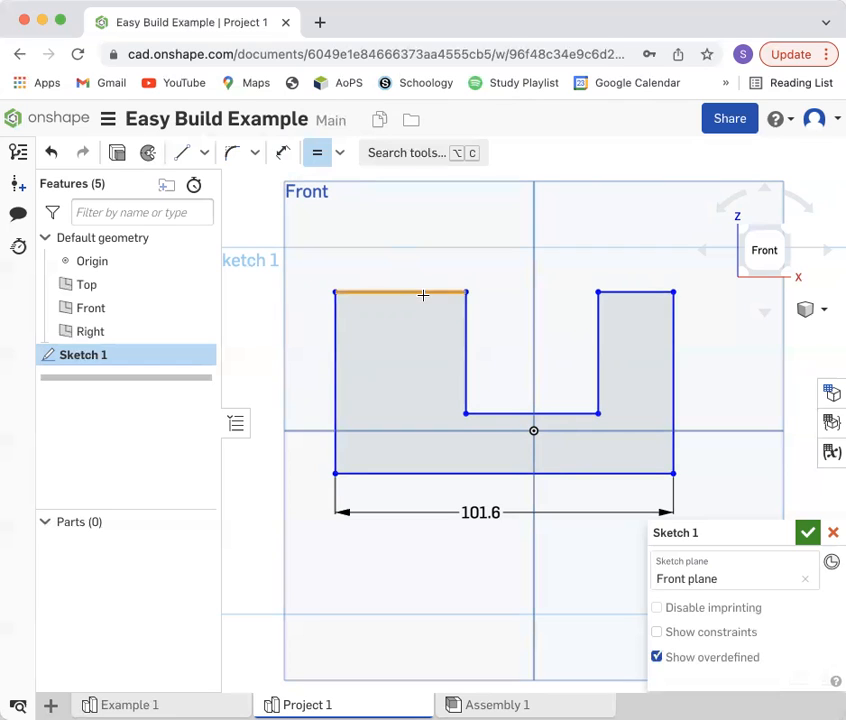
{"action": "left_click", "coordinate": [639, 294]}
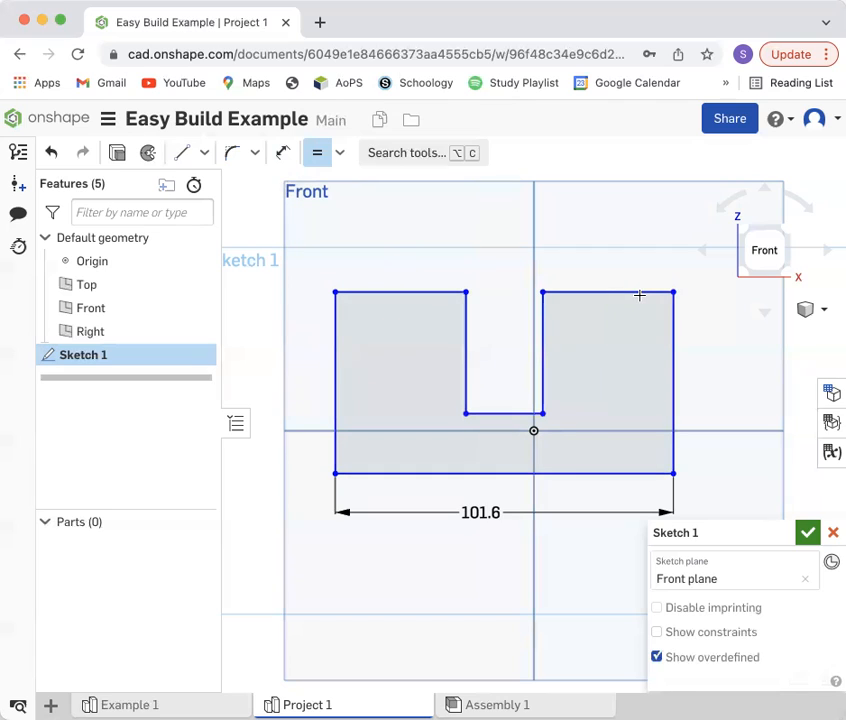
Dimension the top edge of the profile's left arm to 25.4 mm
{"action": "left_click", "coordinate": [285, 151]}
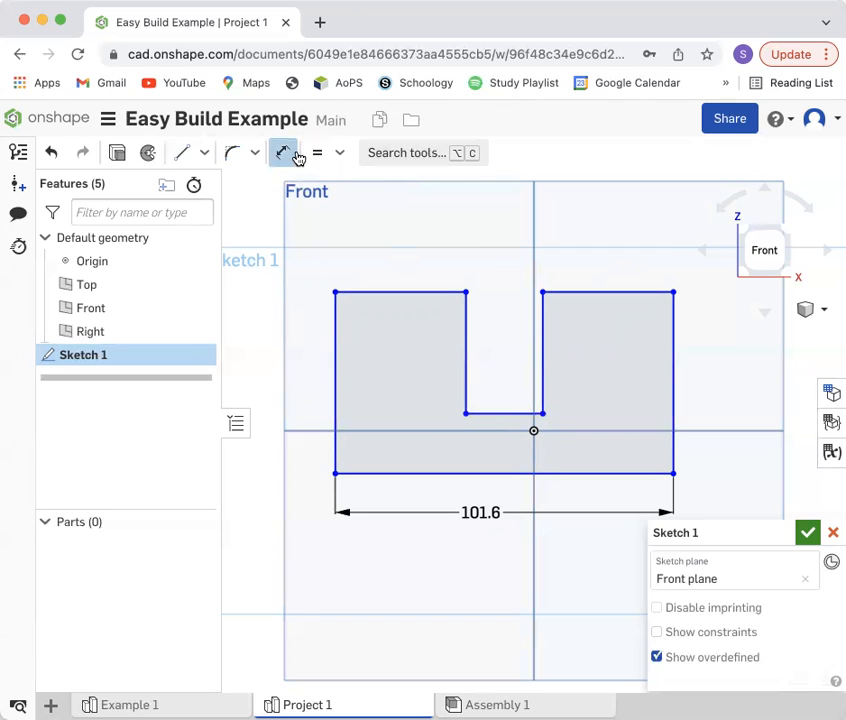
{"action": "left_click", "coordinate": [385, 290]}
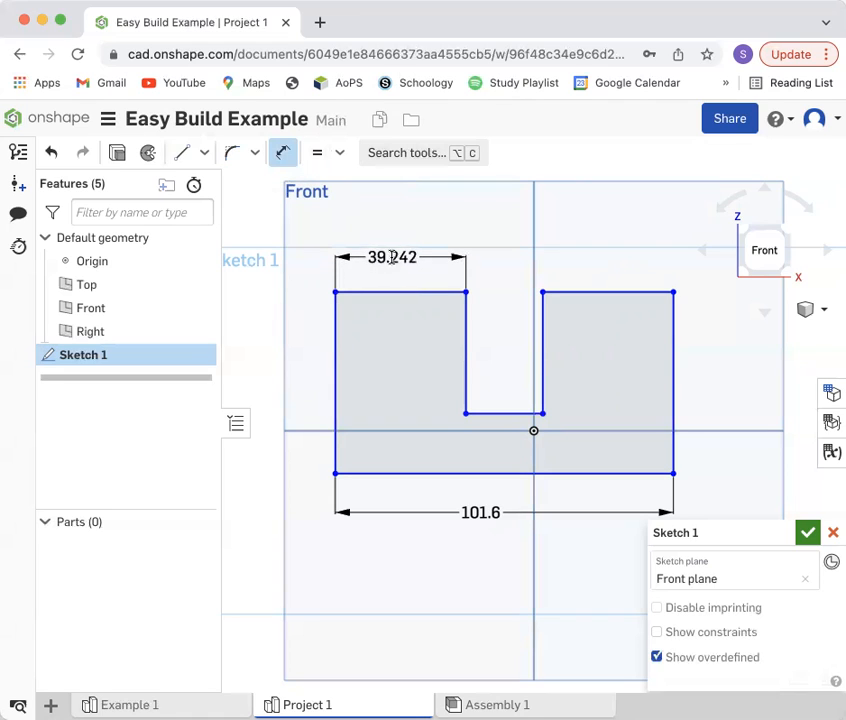
{"action": "left_click", "coordinate": [393, 257]}
{"action": "type", "text": "25.4"}
{"action": "key", "text": "Return"}
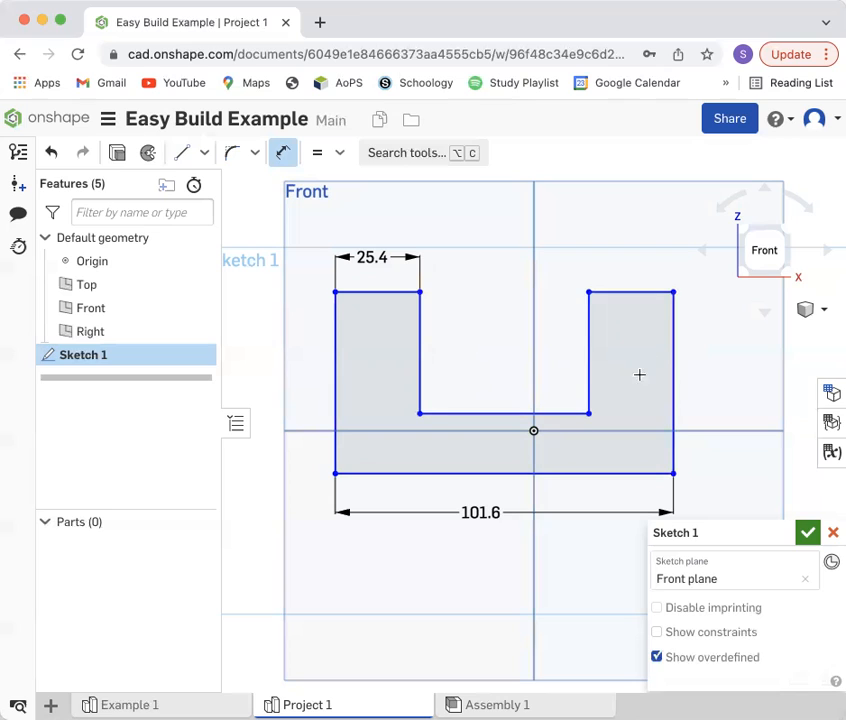
Dimension the profile's right outer edge to an overall height of 63.5 mm
{"action": "left_click", "coordinate": [672, 381]}
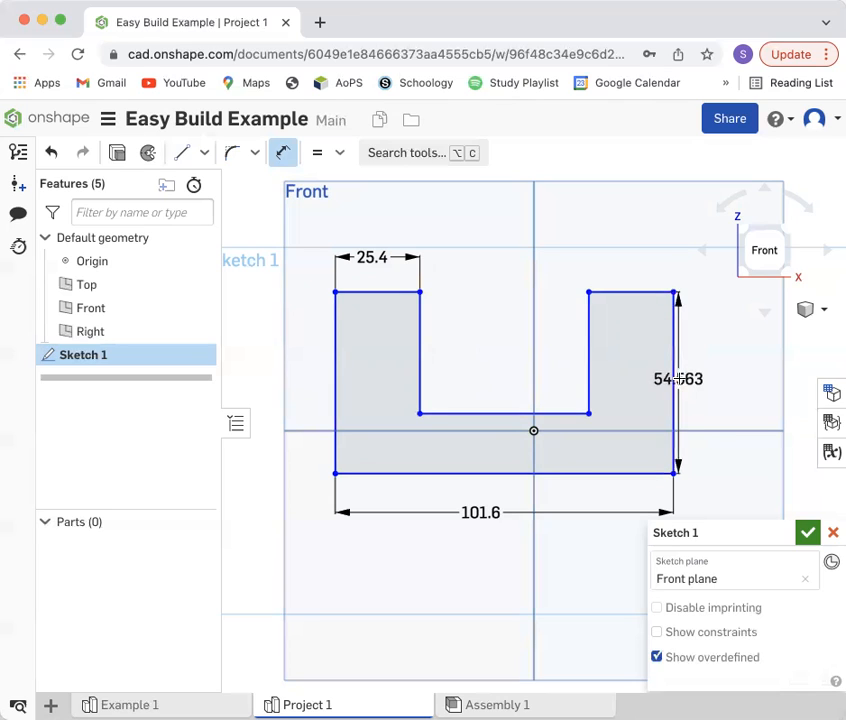
{"action": "left_click", "coordinate": [718, 379]}
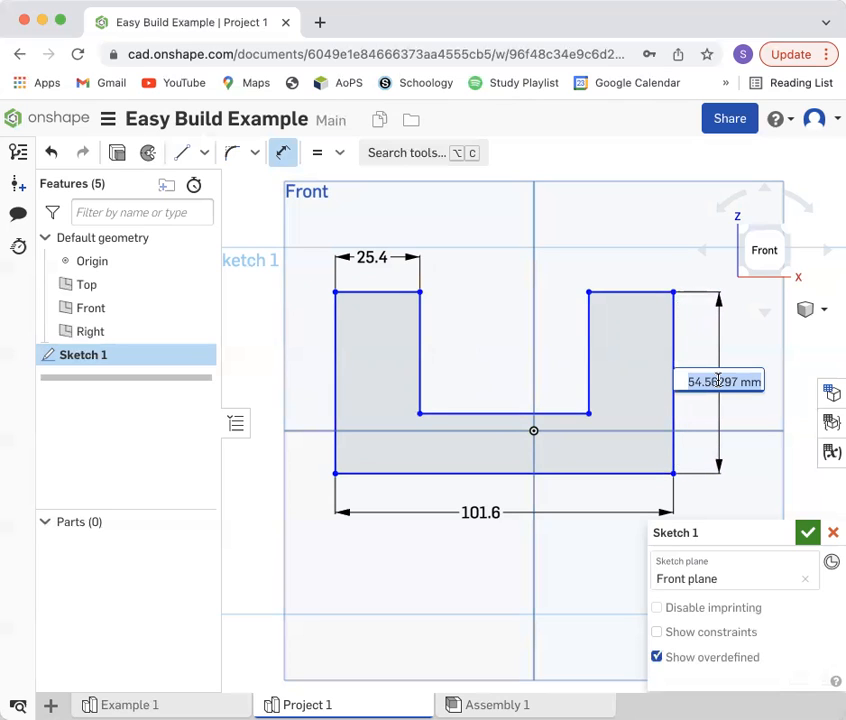
{"action": "type", "text": "63.5"}
{"action": "key", "text": "Return"}
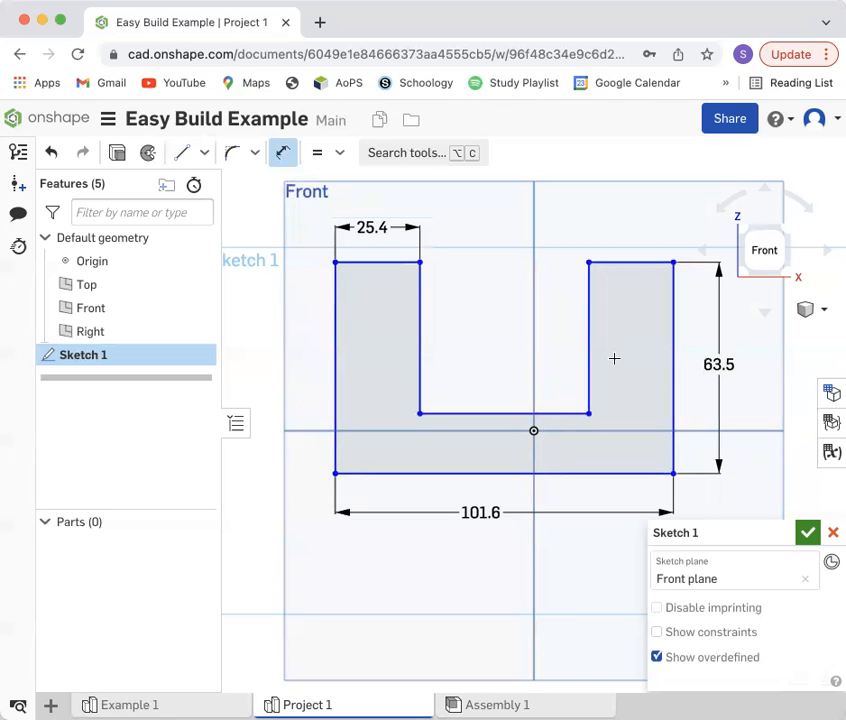
Dimension the notch's vertical side to a depth of 31.75 mm and finish the sketch
{"action": "left_click", "coordinate": [423, 318]}
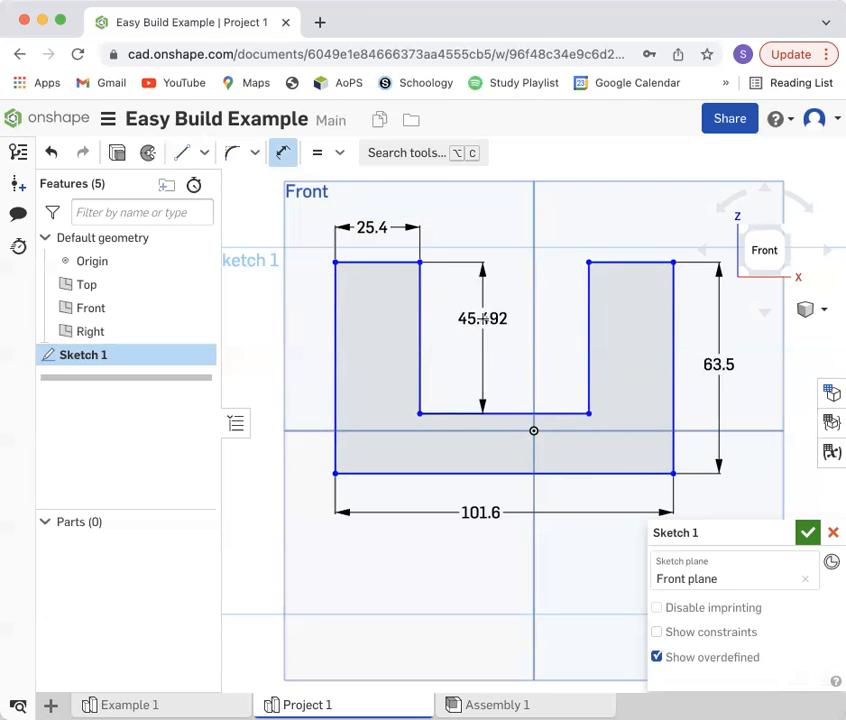
{"action": "left_click", "coordinate": [483, 318]}
{"action": "type", "text": "31.75"}
{"action": "key", "text": "Return"}
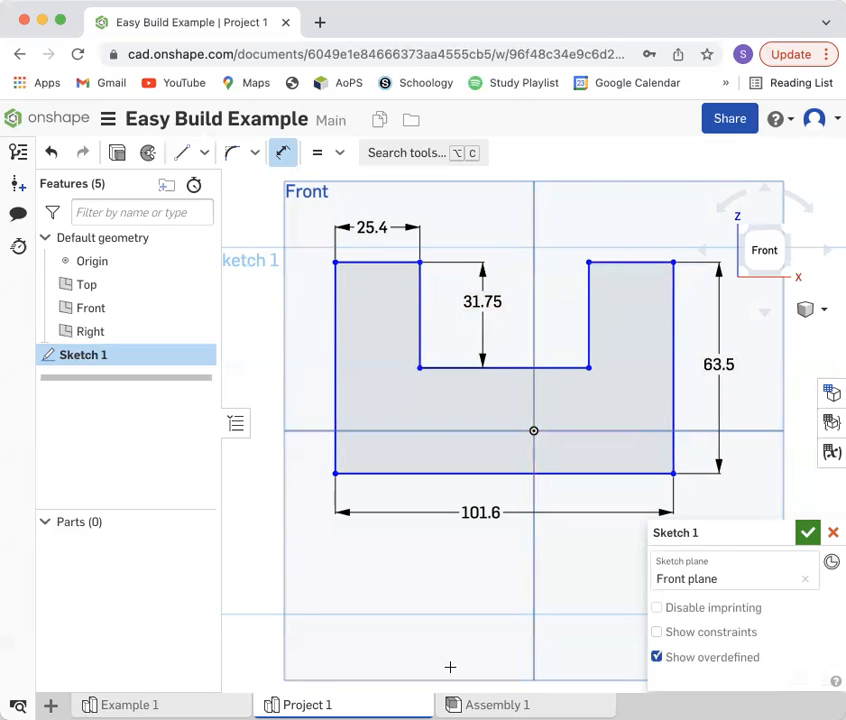
{"action": "left_click", "coordinate": [810, 533]}
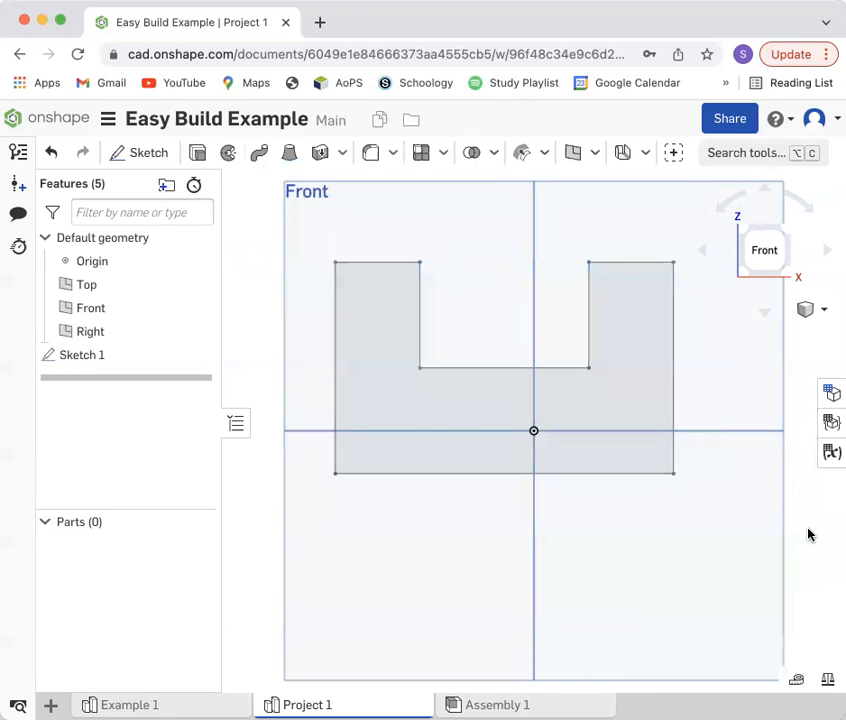
Extrude the U-shaped profile symmetrically about the sketch plane as a new solid with a depth of 38.1 mm
{"action": "left_click", "coordinate": [805, 310]}
{"action": "left_click", "coordinate": [784, 336]}
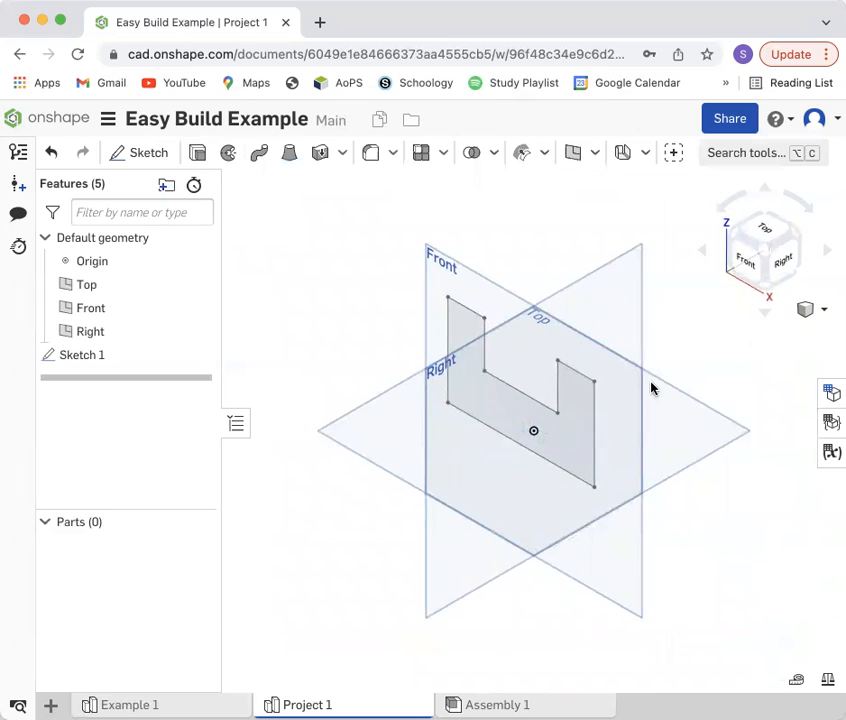
{"action": "left_click", "coordinate": [570, 420]}
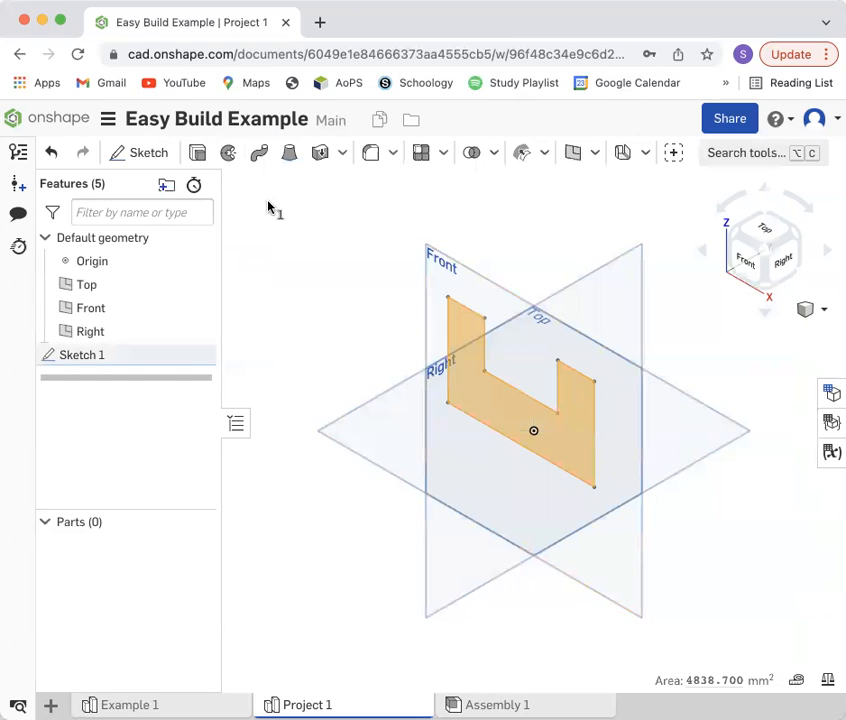
{"action": "left_click", "coordinate": [196, 154]}
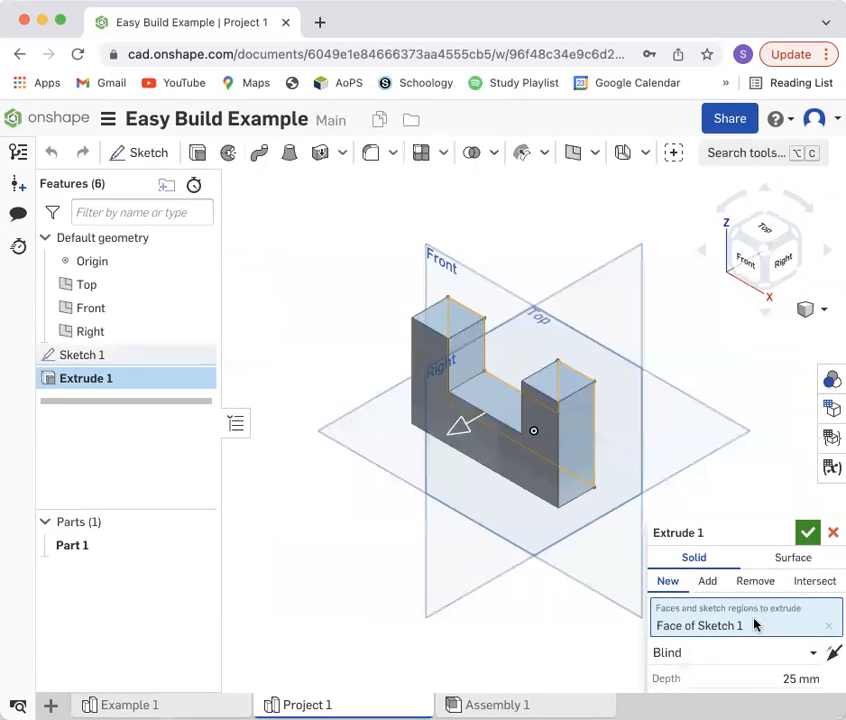
{"action": "left_click_drag", "start_coordinate": [739, 533], "coordinate": [721, 440]}
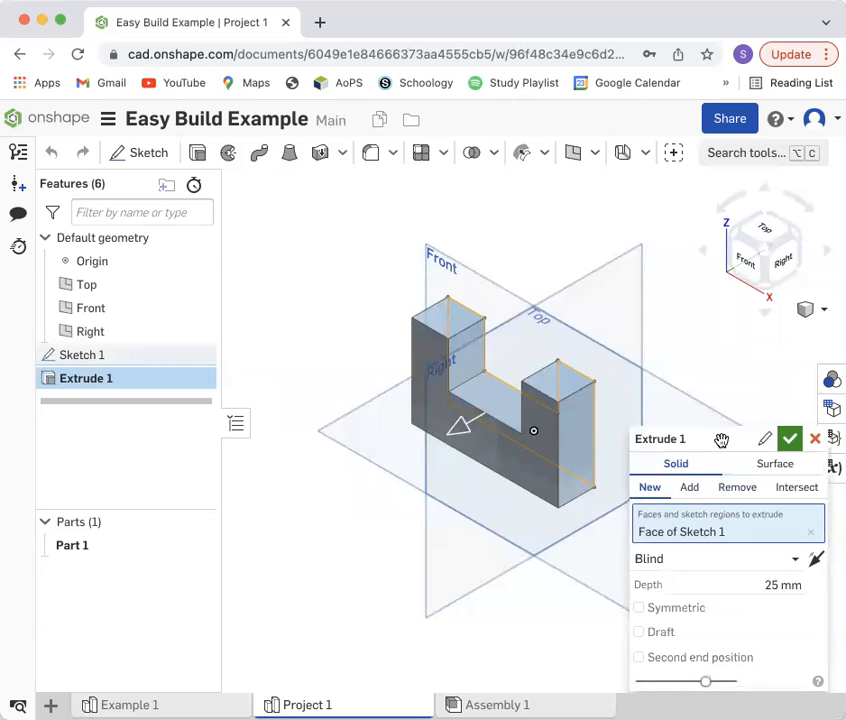
{"action": "left_click", "coordinate": [689, 612]}
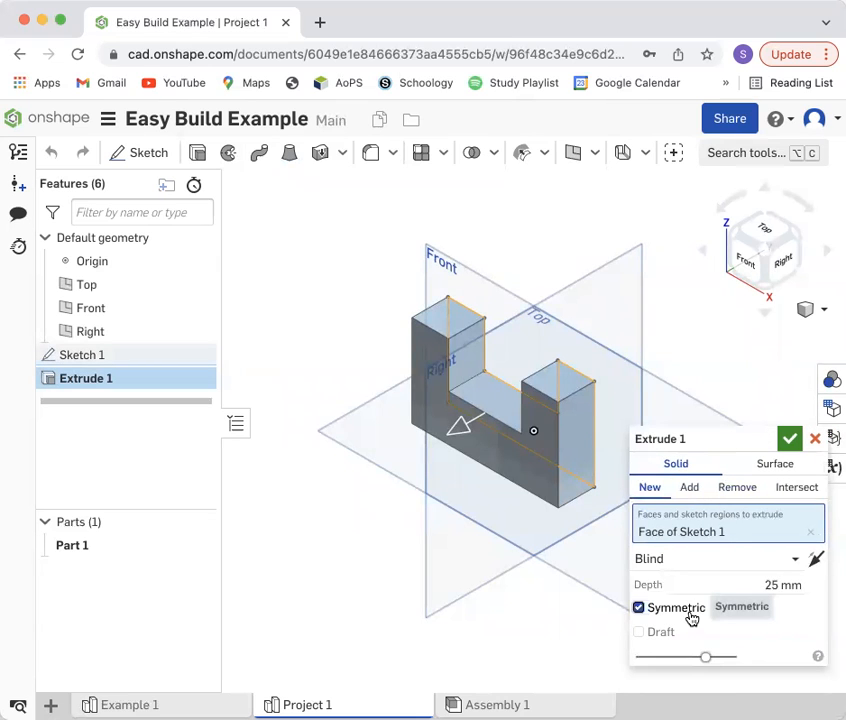
{"action": "left_click", "coordinate": [768, 585]}
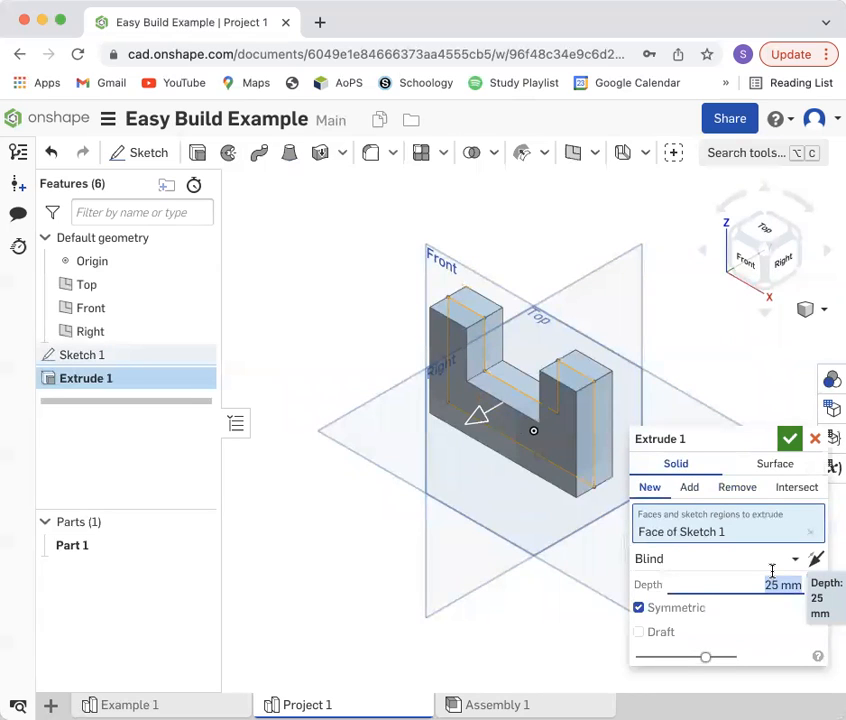
{"action": "type", "text": "38.1"}
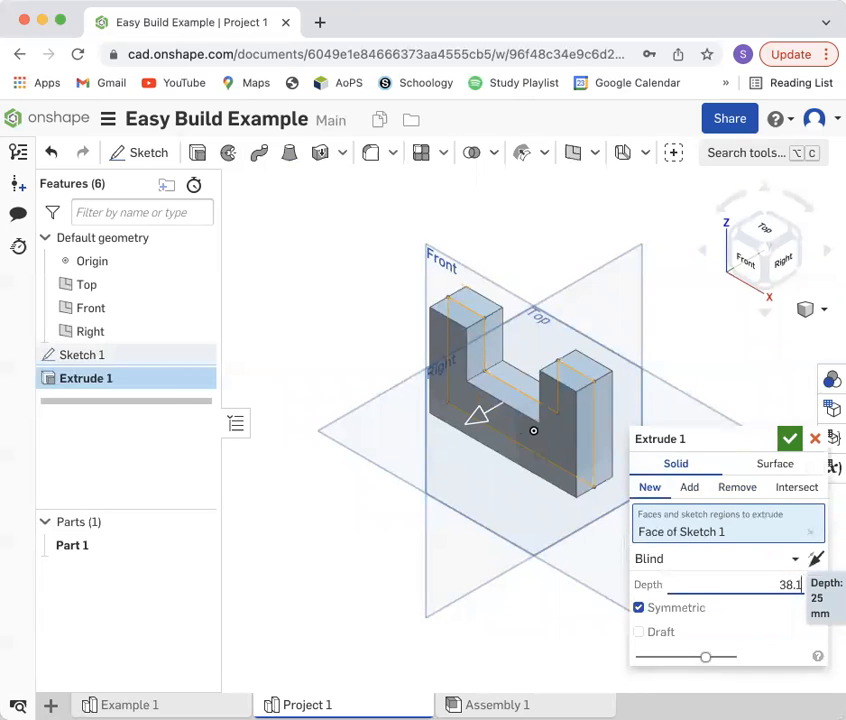
{"action": "key", "text": "Return"}
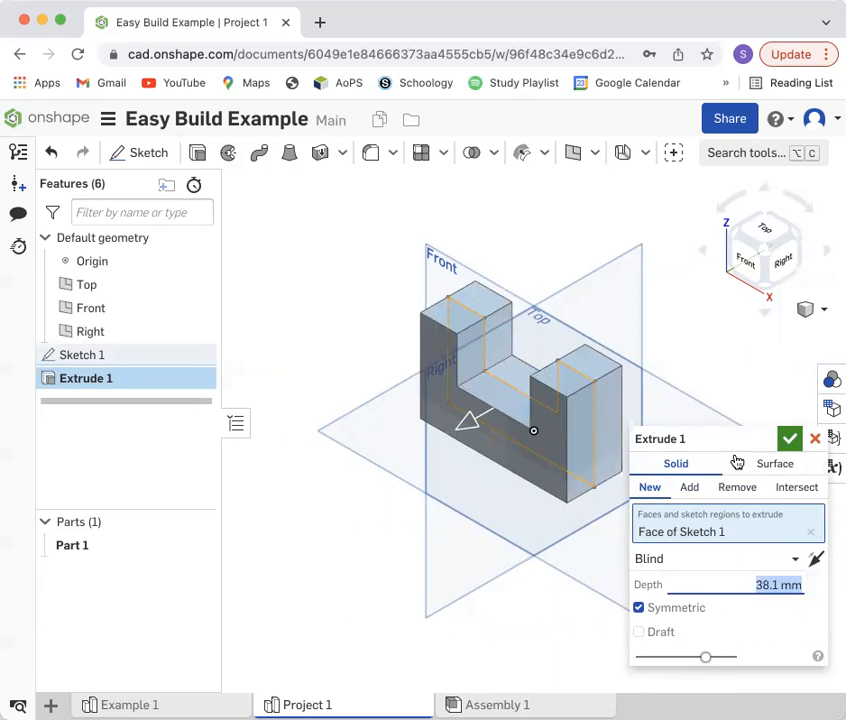
{"action": "left_click", "coordinate": [789, 438]}
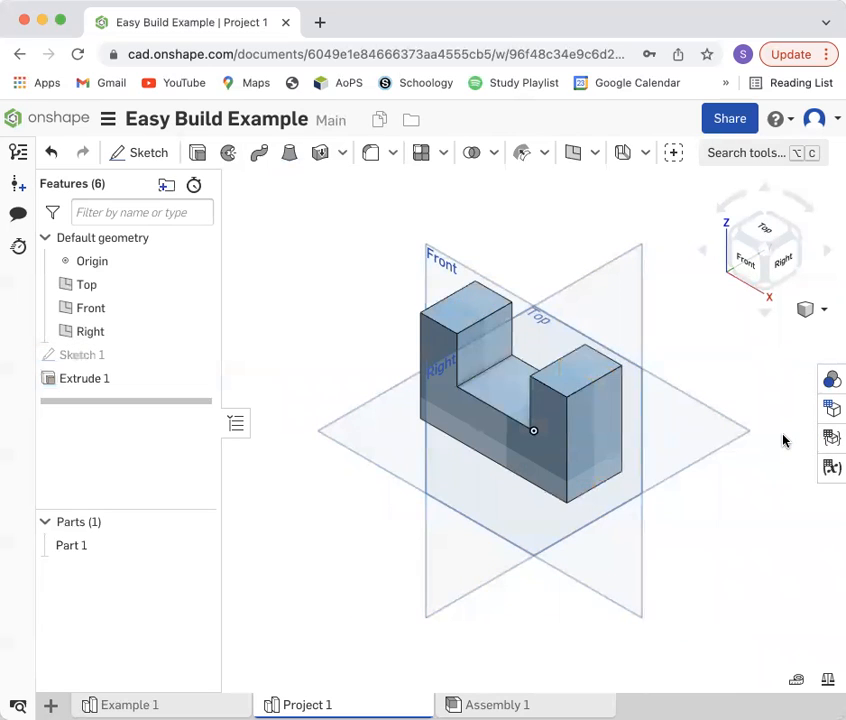
Hide the default planes and view the block in the dimetric orientation, finishing in the trimetric one
{"action": "key", "text": "p"}
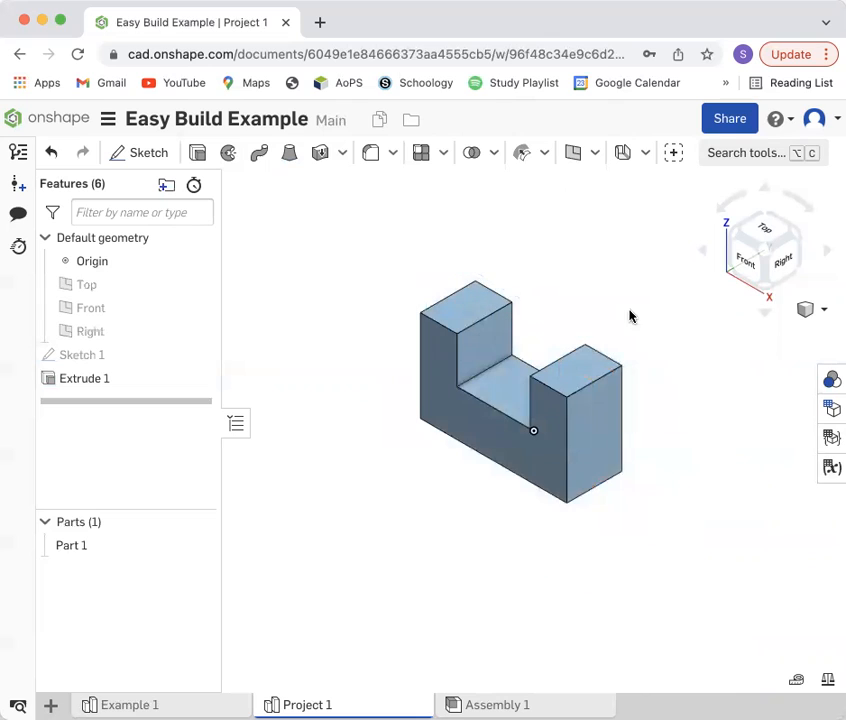
{"action": "left_click", "coordinate": [808, 309]}
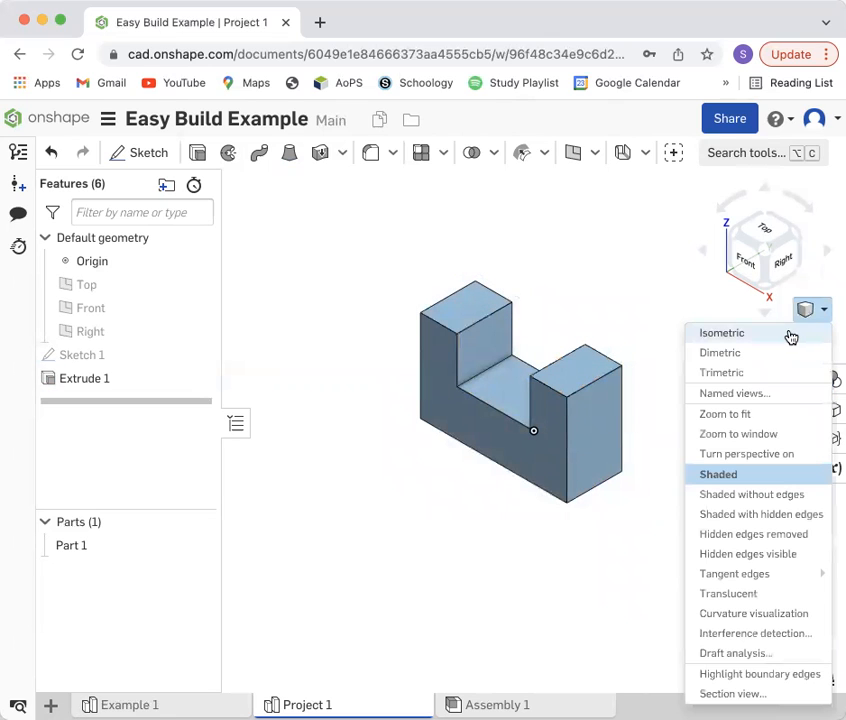
{"action": "left_click", "coordinate": [745, 354]}
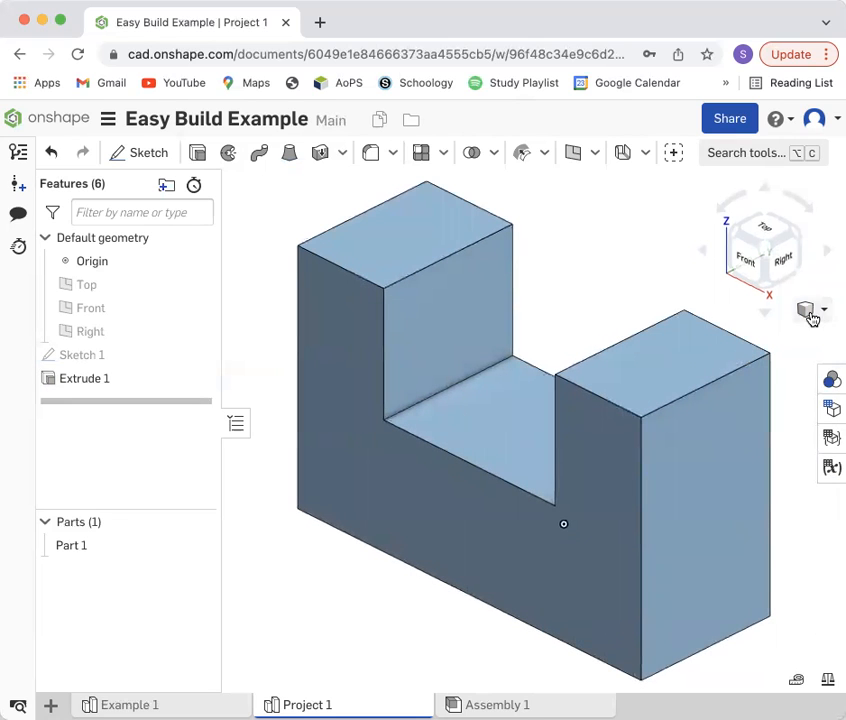
{"action": "left_click", "coordinate": [810, 318]}
{"action": "left_click", "coordinate": [795, 372]}
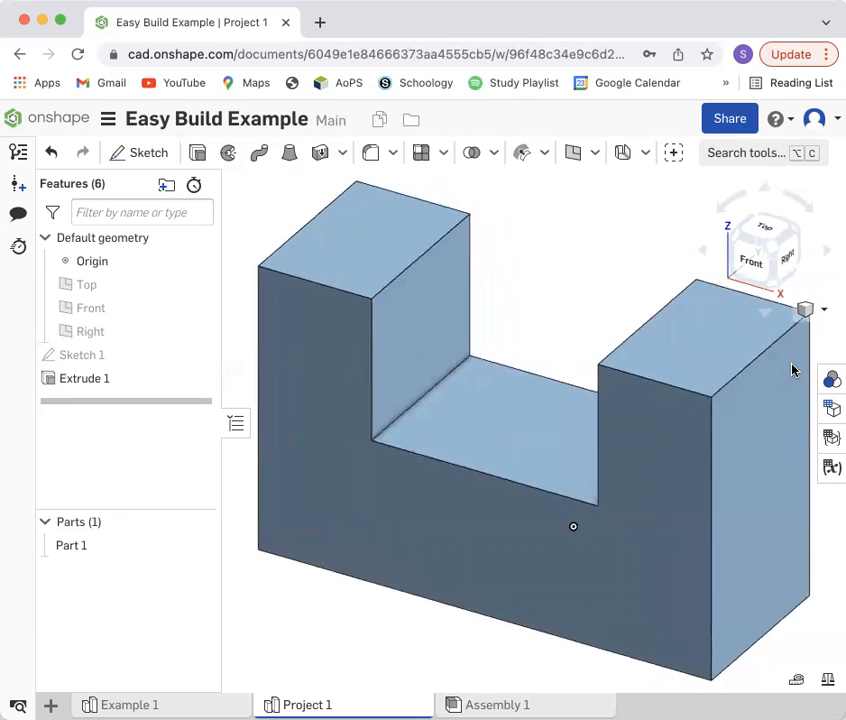